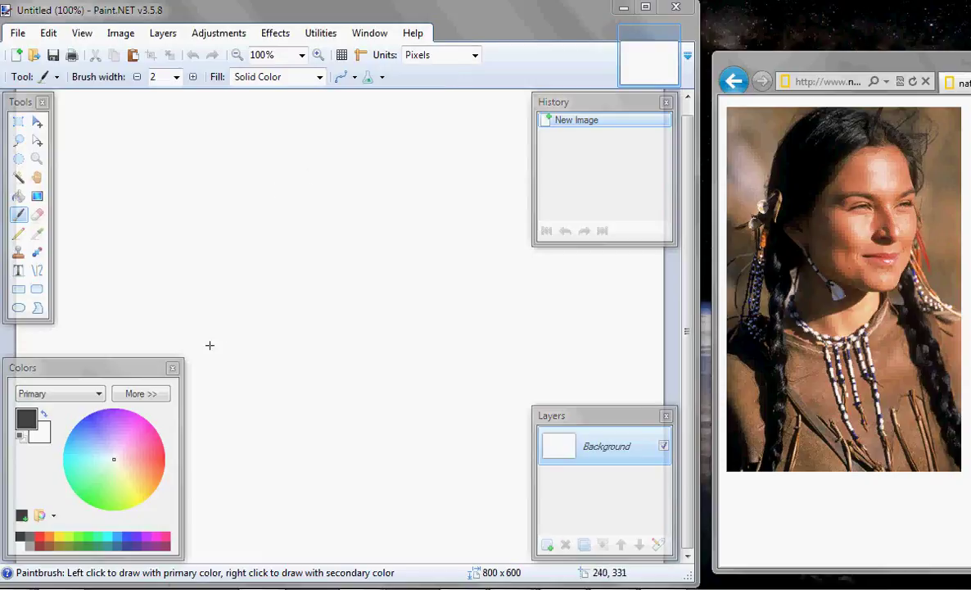
Sketch the head outline with a 2-pixel black brush, adding the hairline, left ear and loose hair tufts above the forehead
drag(79, 367, 17, 361)
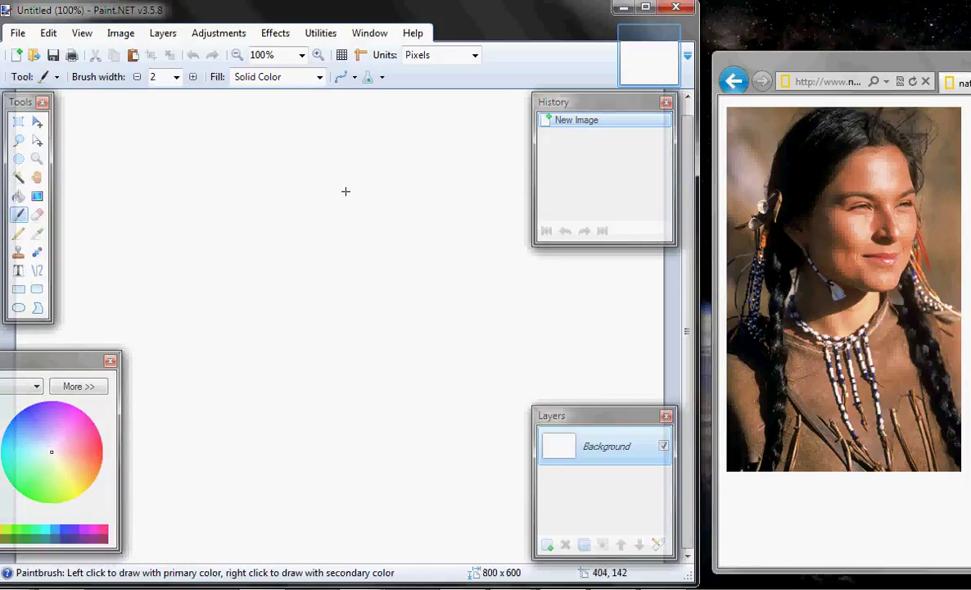
mouse_move(319, 168)
mouse_down()
mouse_move(385, 236)
mouse_move(384, 289)
mouse_move(364, 324)
mouse_move(311, 337)
mouse_move(238, 324)
mouse_move(223, 238)
mouse_move(246, 146)
mouse_move(319, 133)
mouse_move(339, 140)
mouse_move(372, 176)
mouse_move(377, 222)
mouse_up()
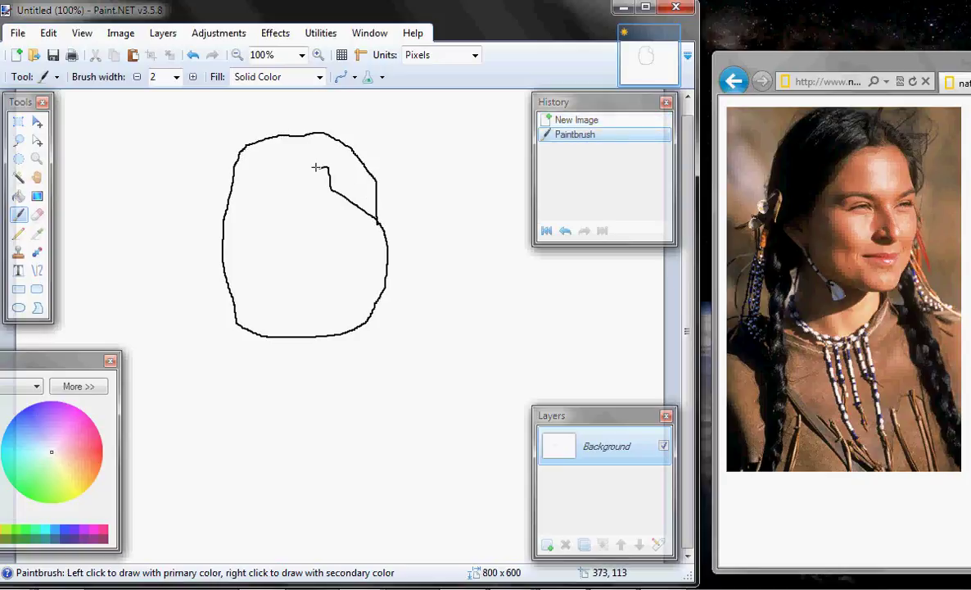
mouse_move(323, 170)
mouse_down()
mouse_move(265, 173)
mouse_move(247, 244)
mouse_move(222, 263)
mouse_move(246, 252)
mouse_move(231, 262)
mouse_move(230, 276)
mouse_move(248, 280)
mouse_move(232, 288)
mouse_move(223, 344)
mouse_up()
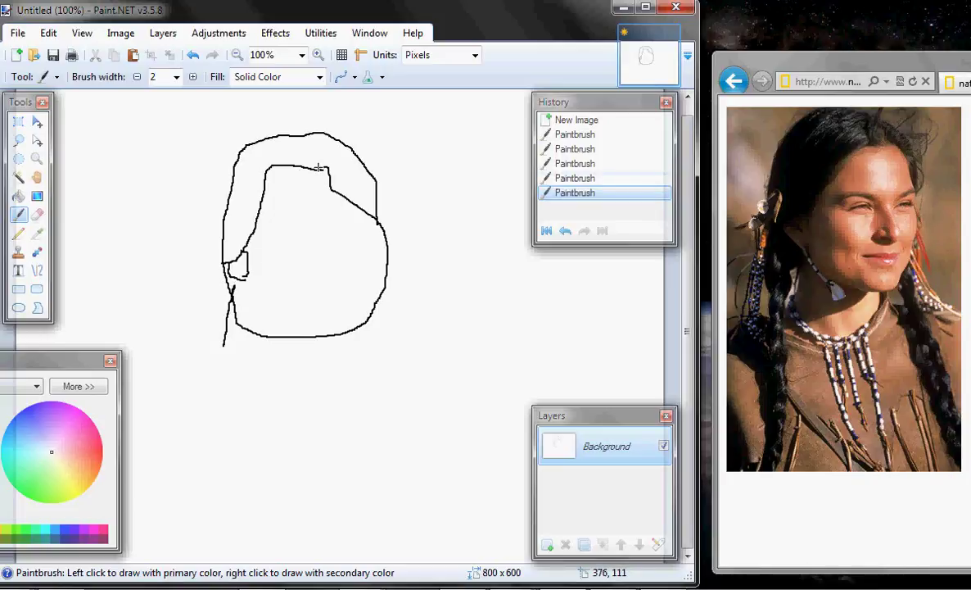
mouse_move(300, 164)
mouse_down()
mouse_move(313, 122)
mouse_move(306, 170)
mouse_move(325, 125)
mouse_move(315, 170)
mouse_move(346, 113)
mouse_move(346, 136)
mouse_move(324, 167)
mouse_move(334, 136)
mouse_move(350, 132)
mouse_move(359, 145)
mouse_move(351, 167)
mouse_move(380, 154)
mouse_move(352, 184)
mouse_up()
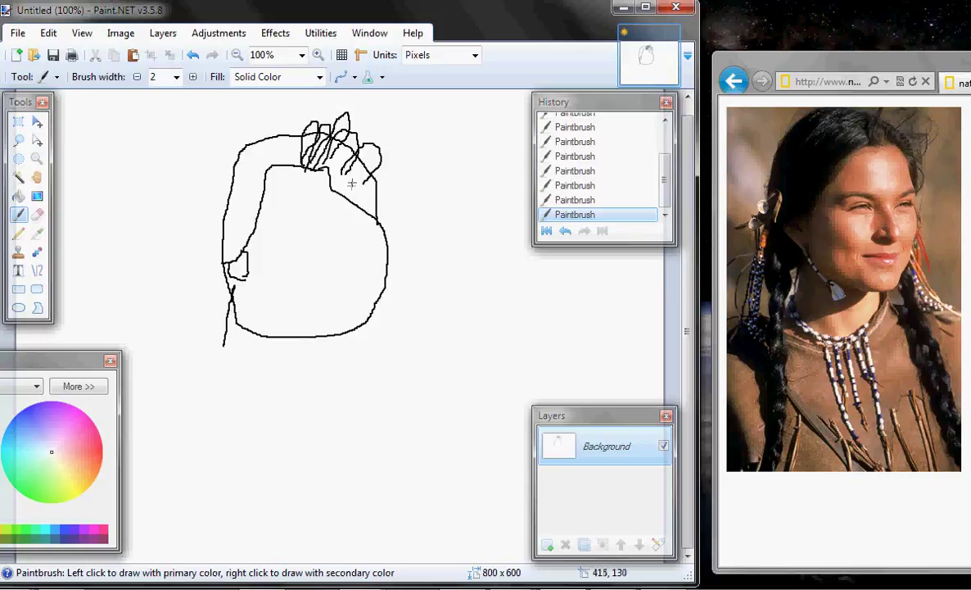
Fill the hair around the forehead with solid black, scribble over the white gaps at the crown and add a tuft on its upper left
click(18, 195)
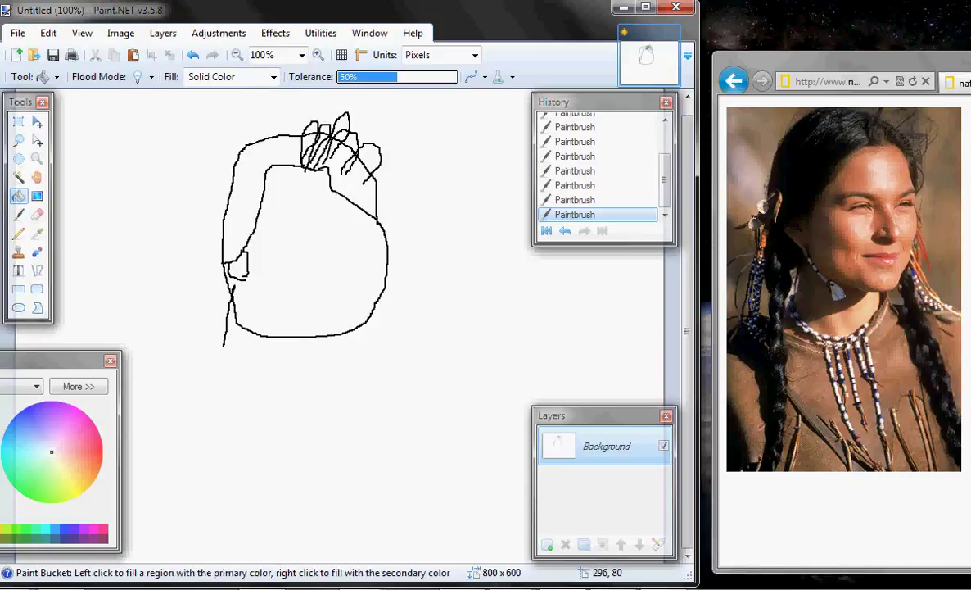
click(250, 167)
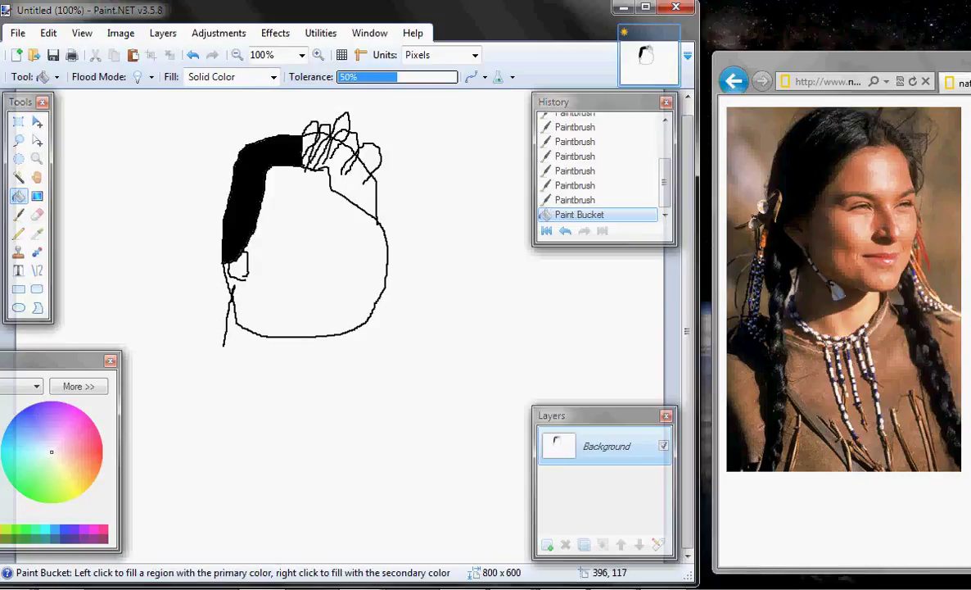
click(334, 188)
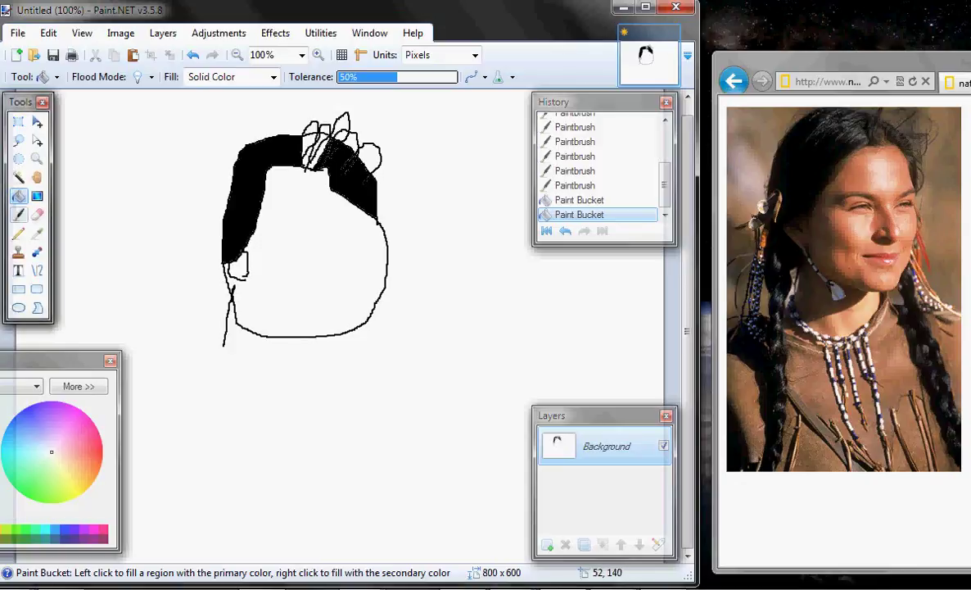
click(18, 214)
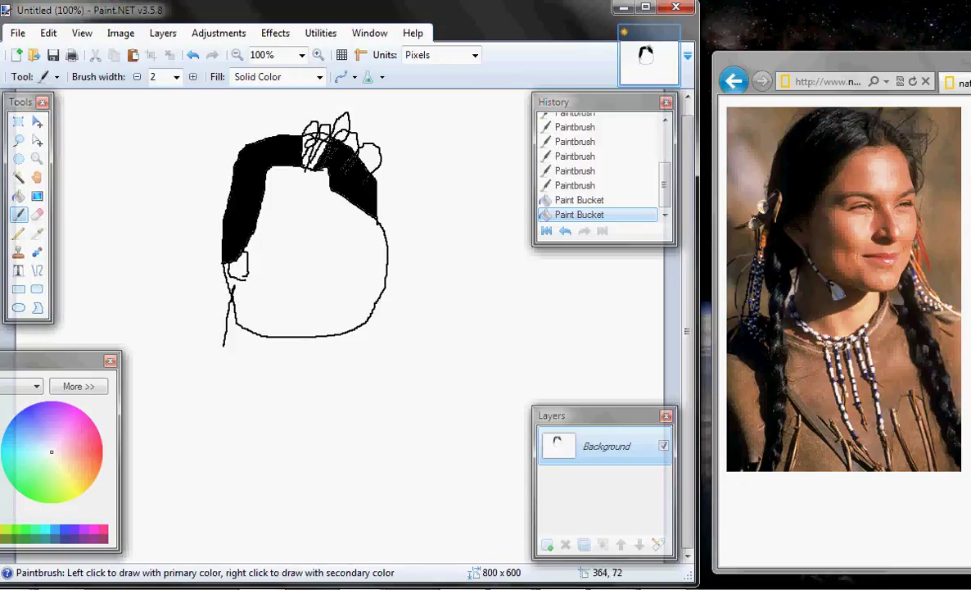
mouse_move(290, 129)
mouse_down()
mouse_move(285, 151)
mouse_move(307, 157)
mouse_move(293, 156)
mouse_move(293, 143)
mouse_move(316, 147)
mouse_move(286, 133)
mouse_up()
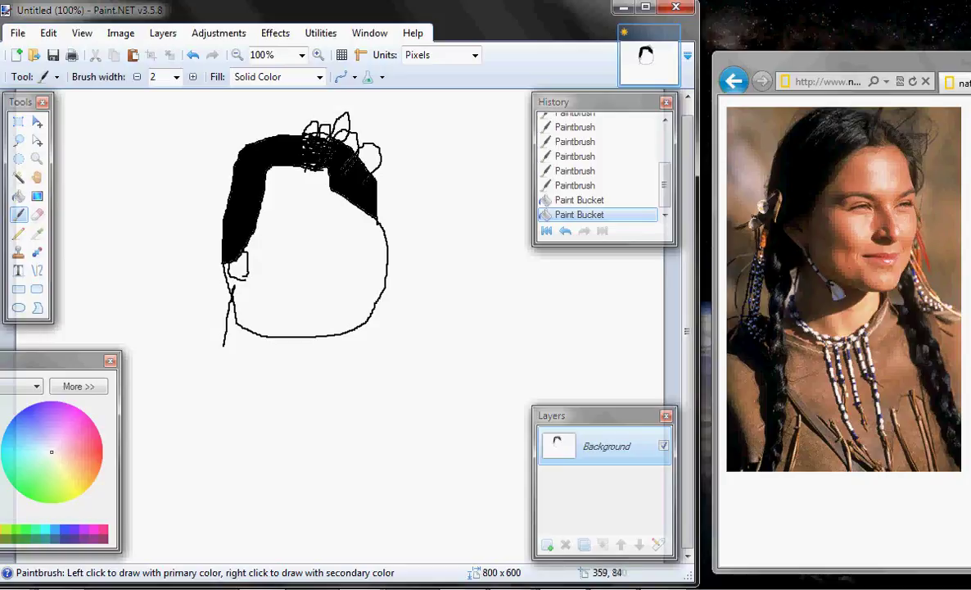
drag(305, 155, 314, 160)
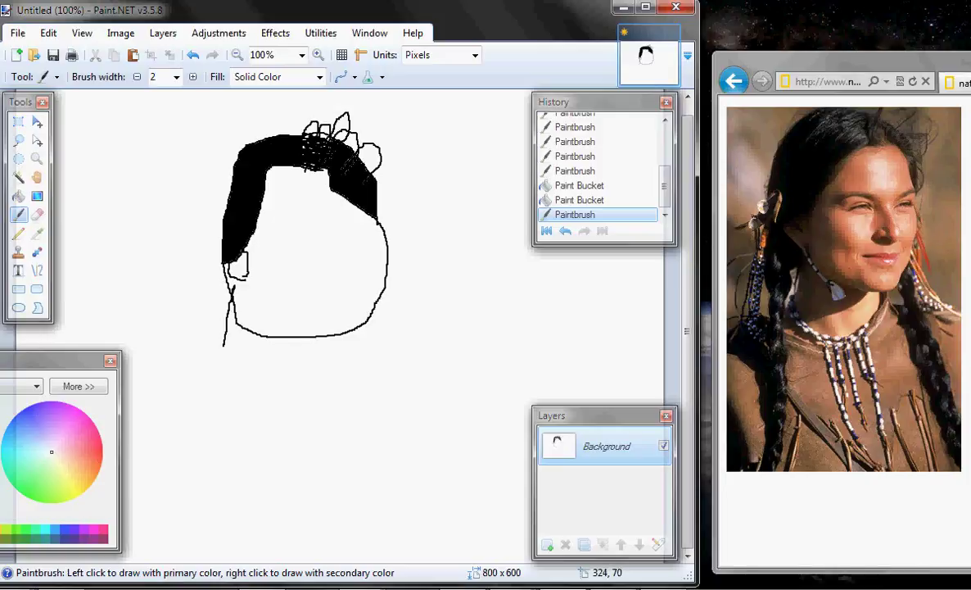
mouse_move(262, 134)
mouse_down()
mouse_move(244, 120)
mouse_move(227, 143)
mouse_move(256, 163)
mouse_up()
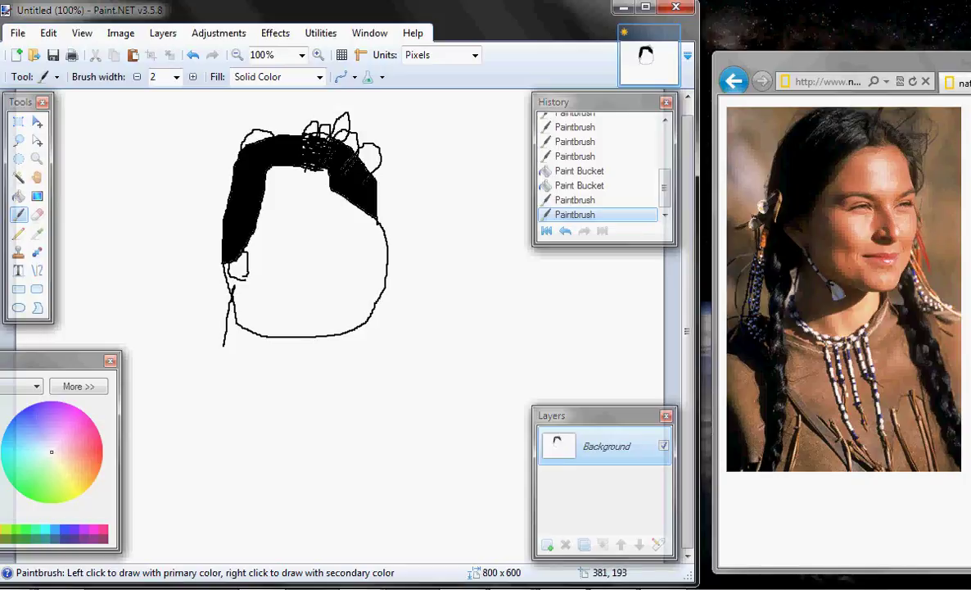
Draw the nose in the face and outline a long braid hanging from the left ear, with slanted lines across it
mouse_move(313, 226)
mouse_down()
mouse_move(324, 243)
mouse_move(316, 272)
mouse_move(303, 271)
mouse_up()
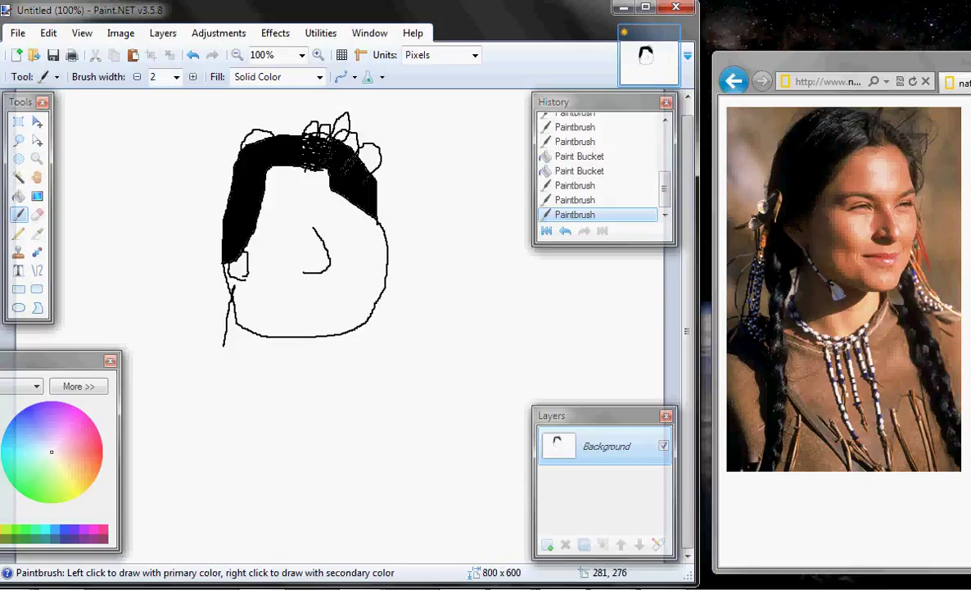
drag(222, 339, 213, 429)
mouse_move(217, 252)
mouse_down()
mouse_move(195, 393)
mouse_move(197, 463)
mouse_move(212, 414)
mouse_up()
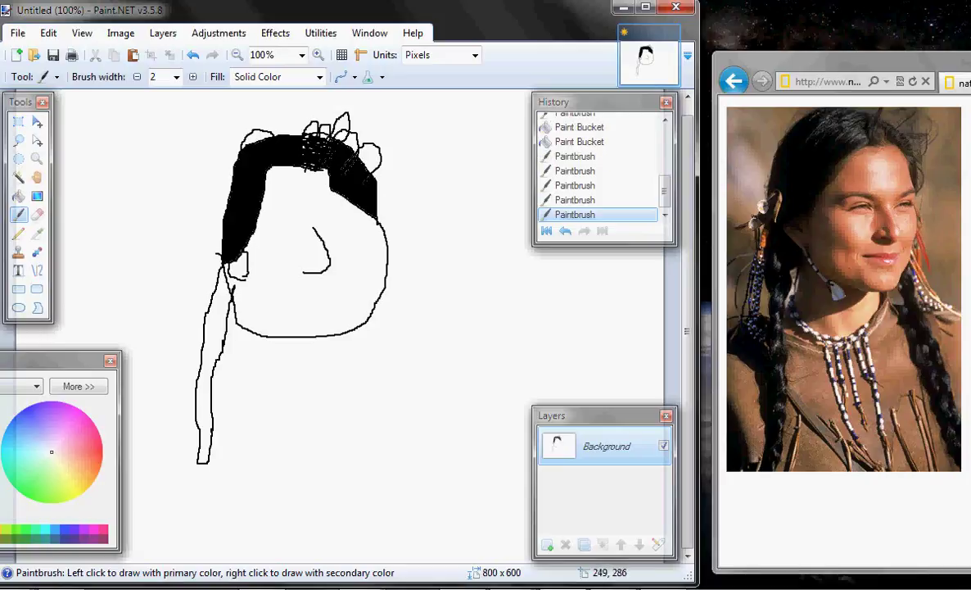
mouse_move(205, 306)
mouse_down()
mouse_move(231, 298)
mouse_move(211, 327)
mouse_up()
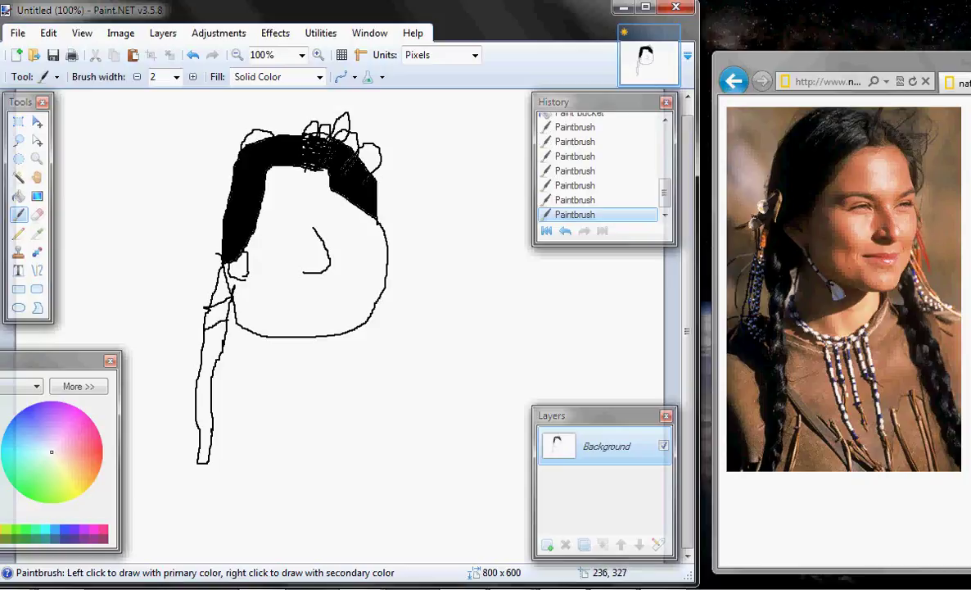
drag(204, 333, 181, 338)
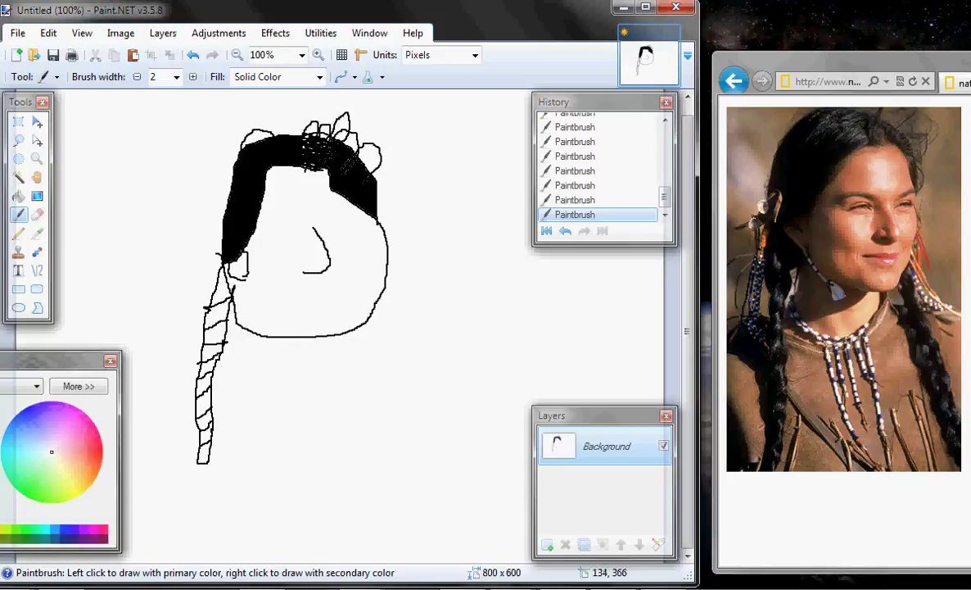
Fill every section of the left braid with solid black
click(18, 195)
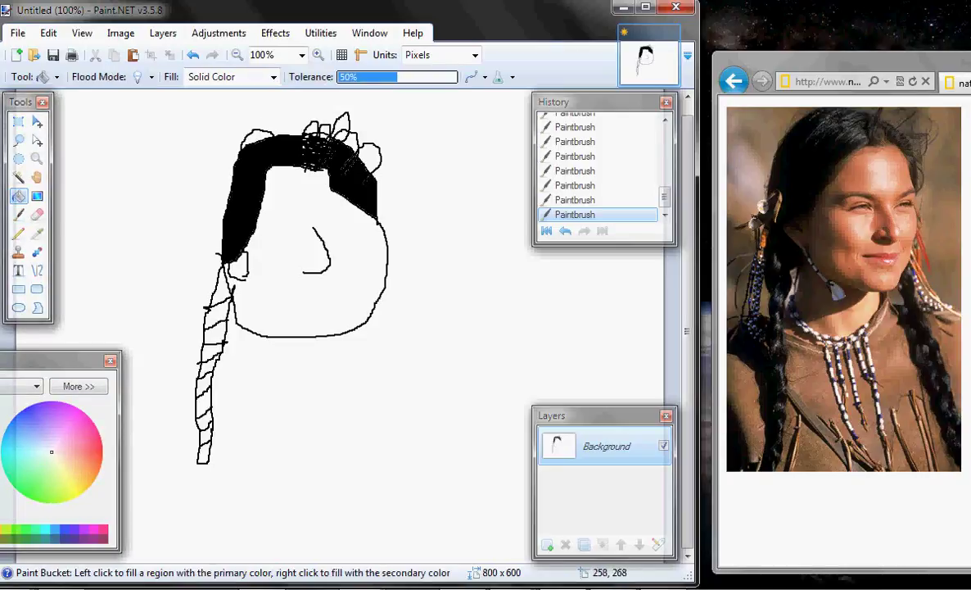
click(222, 280)
click(212, 315)
click(209, 331)
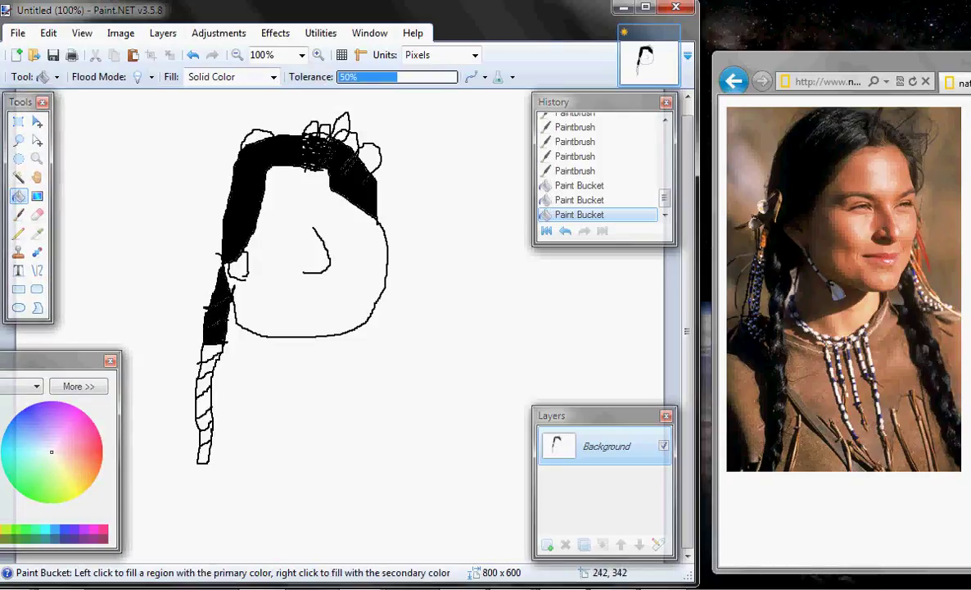
click(209, 351)
click(206, 362)
click(204, 375)
click(201, 387)
click(206, 366)
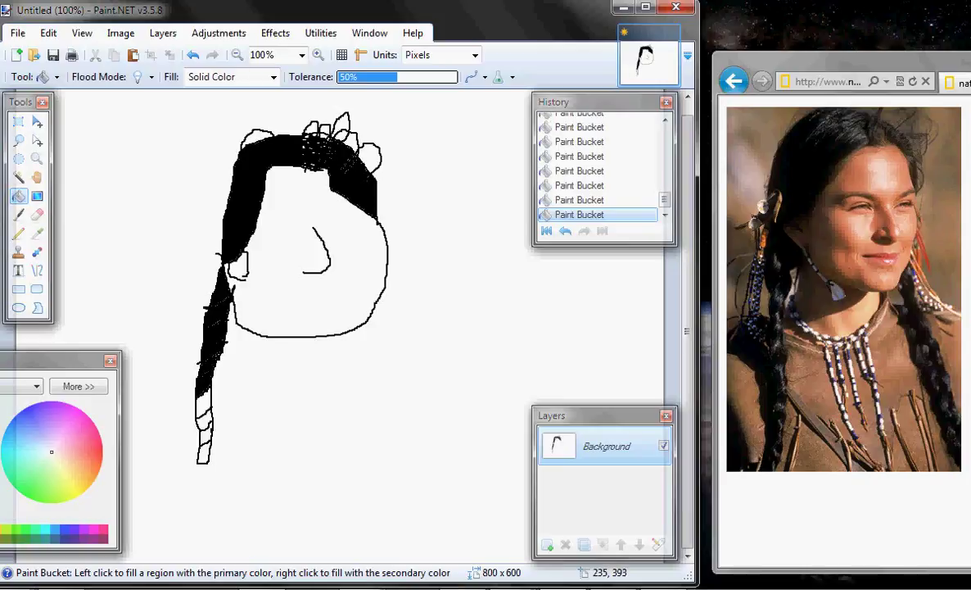
click(199, 408)
click(200, 437)
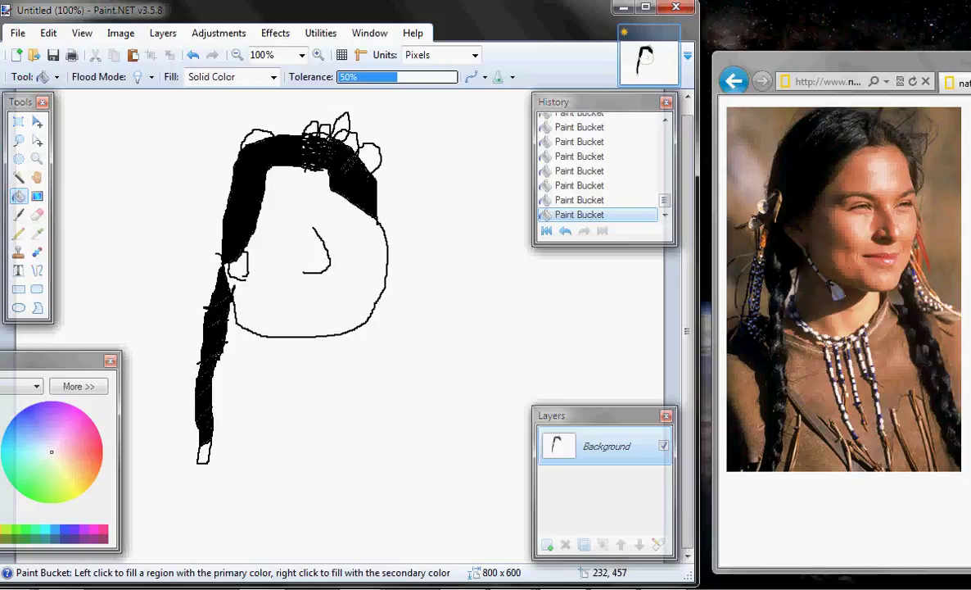
click(203, 452)
Outline a second long braid hanging from the right side of the jaw and divide it with slanted lines
click(18, 214)
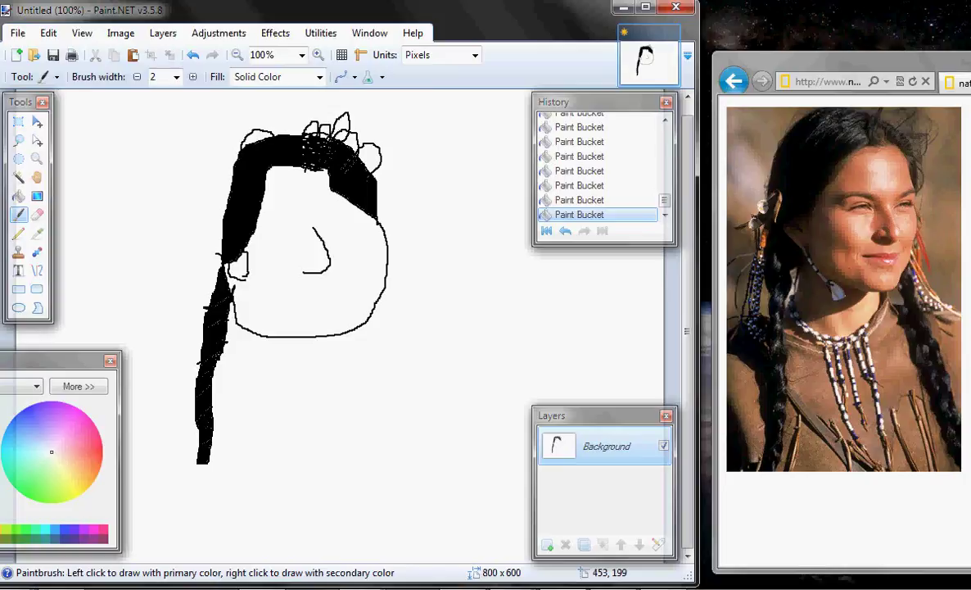
mouse_move(376, 299)
mouse_down()
mouse_move(404, 456)
mouse_move(418, 477)
mouse_move(415, 349)
mouse_move(380, 281)
mouse_up()
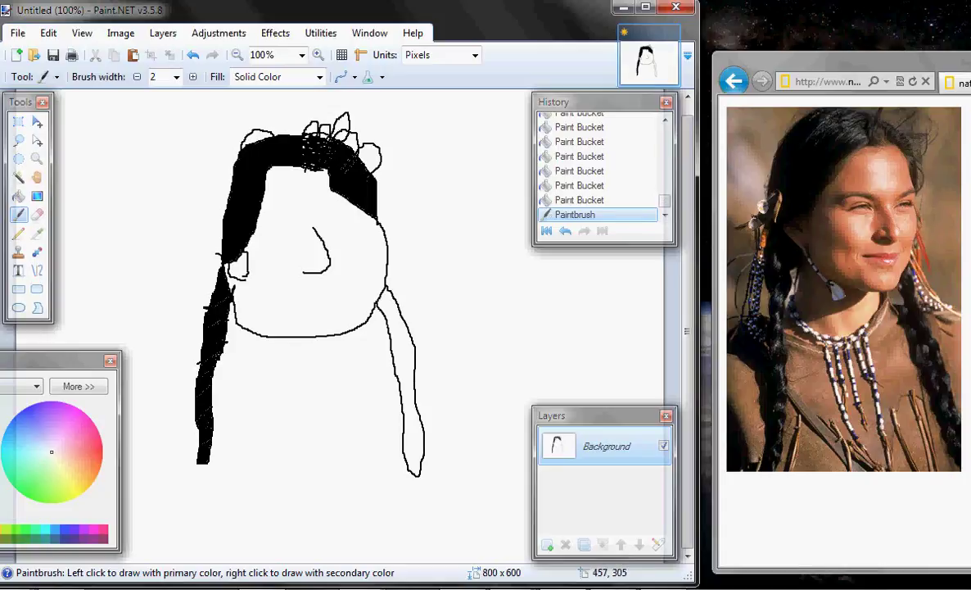
drag(365, 281, 360, 301)
mouse_move(391, 347)
mouse_down()
mouse_move(399, 326)
mouse_move(370, 336)
mouse_move(380, 315)
mouse_up()
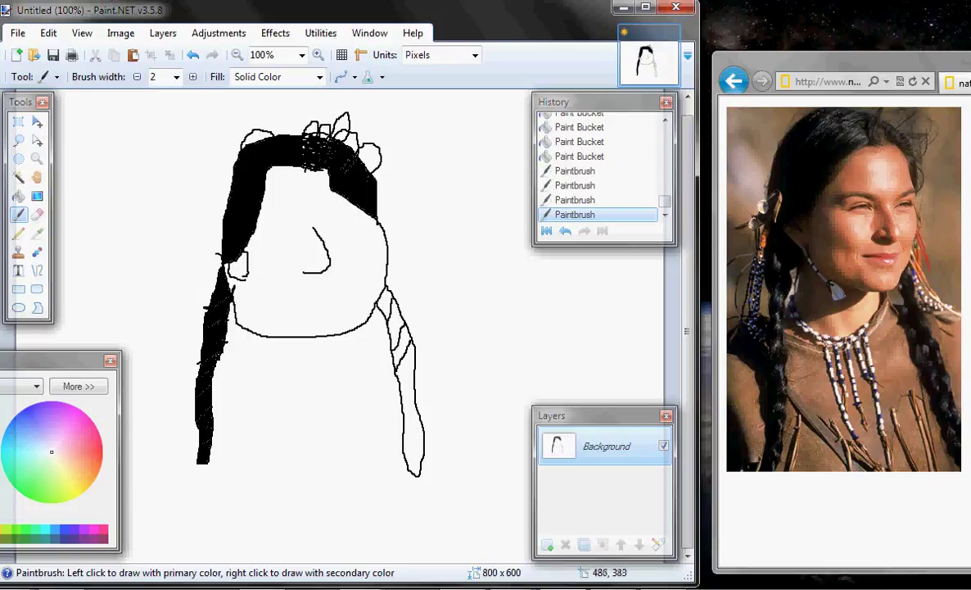
mouse_move(380, 340)
mouse_down()
mouse_move(387, 404)
mouse_move(392, 387)
mouse_up()
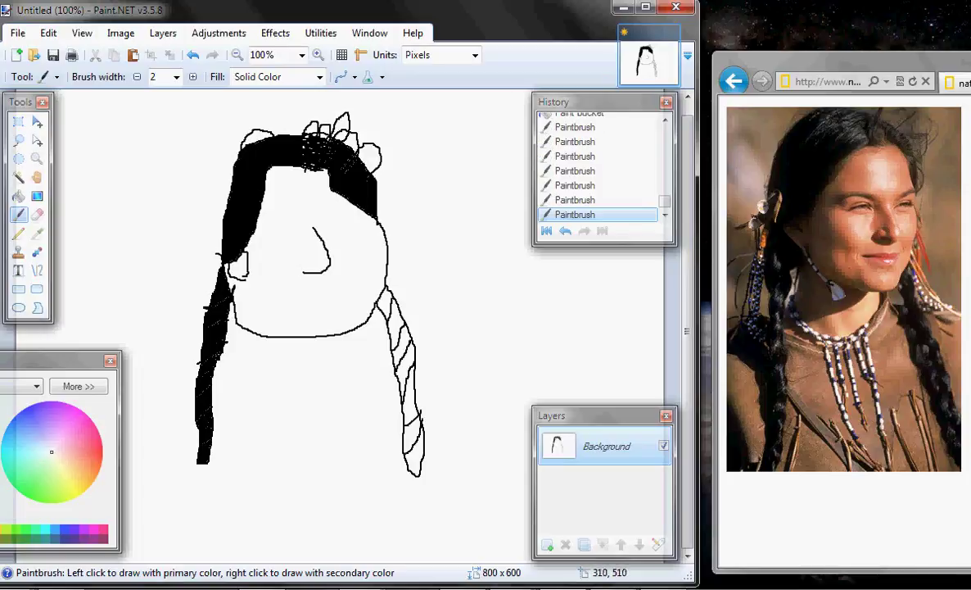
Fill every section of the right braid with solid black
click(18, 195)
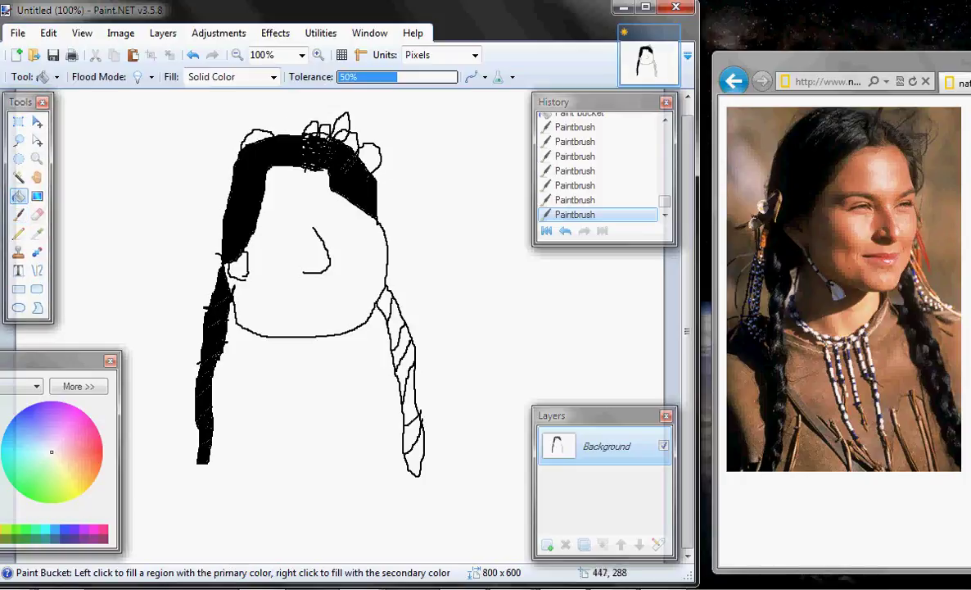
click(388, 301)
click(393, 319)
click(397, 337)
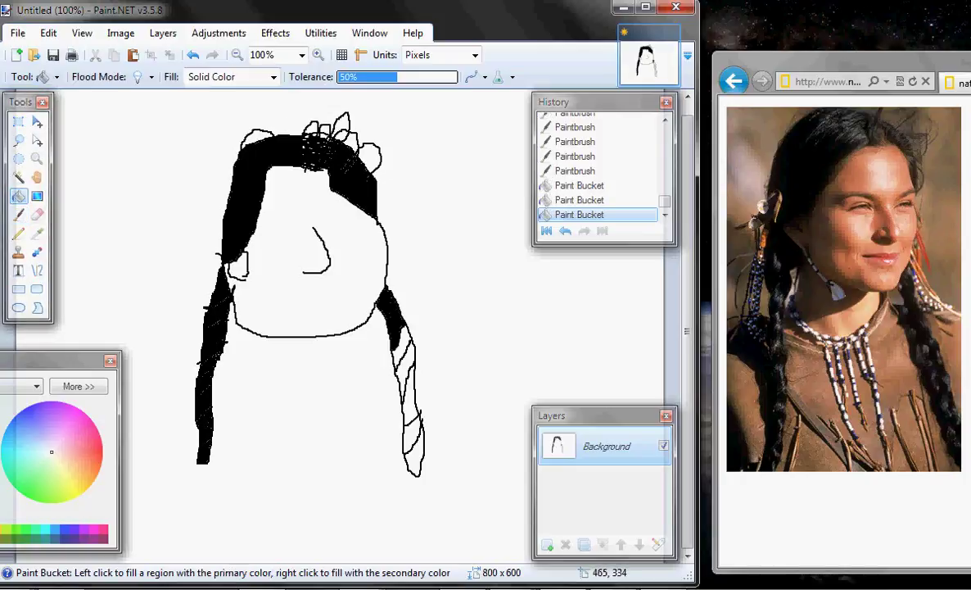
click(398, 361)
click(400, 376)
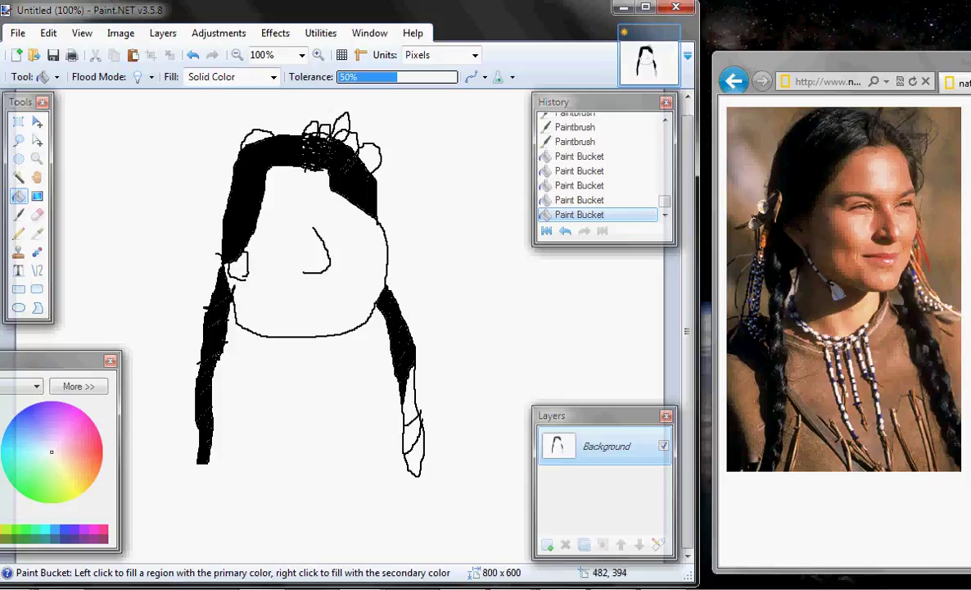
click(406, 416)
click(413, 447)
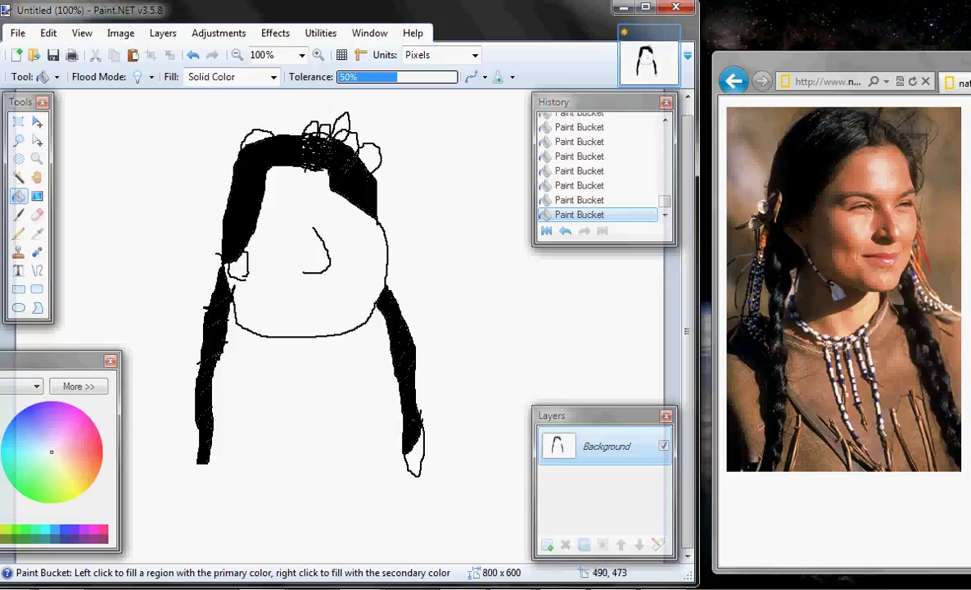
Brush in both eyebrows, two small oval eyes beneath them and a slightly wavy mouth line below the nose
click(18, 213)
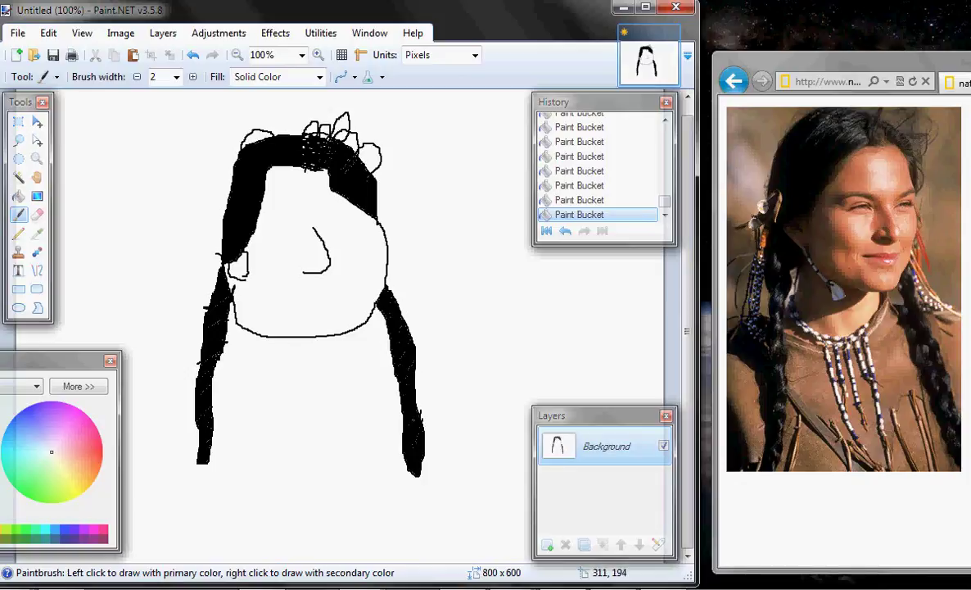
mouse_move(266, 225)
mouse_down()
mouse_move(280, 230)
mouse_move(294, 214)
mouse_move(263, 220)
mouse_up()
mouse_move(354, 223)
mouse_down()
mouse_move(331, 222)
mouse_move(347, 235)
mouse_move(360, 228)
mouse_move(270, 227)
mouse_move(275, 242)
mouse_move(287, 241)
mouse_move(281, 235)
mouse_up()
mouse_move(342, 238)
mouse_down()
mouse_move(337, 248)
mouse_move(361, 245)
mouse_move(350, 237)
mouse_move(361, 249)
mouse_up()
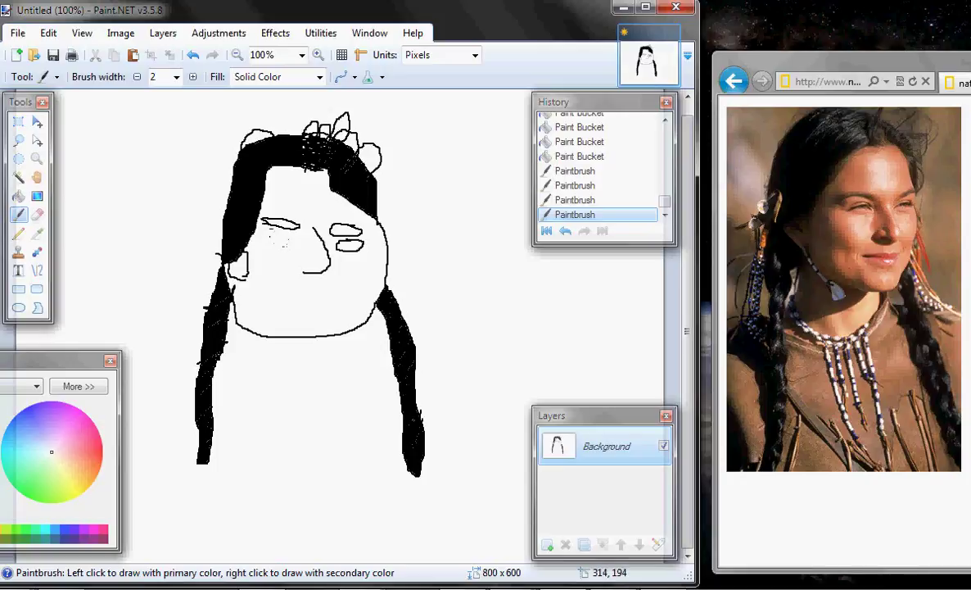
drag(263, 237, 290, 245)
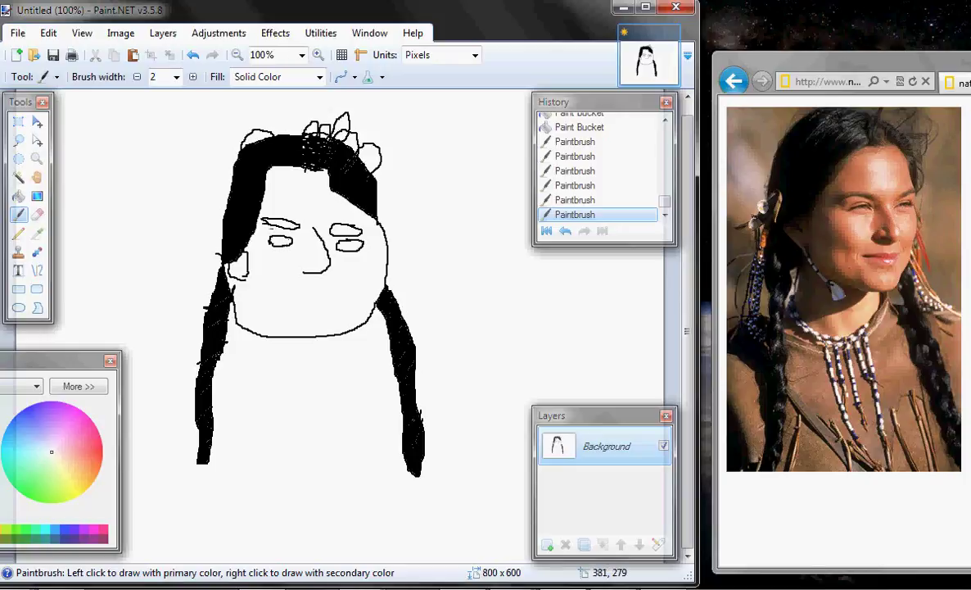
drag(287, 292, 336, 292)
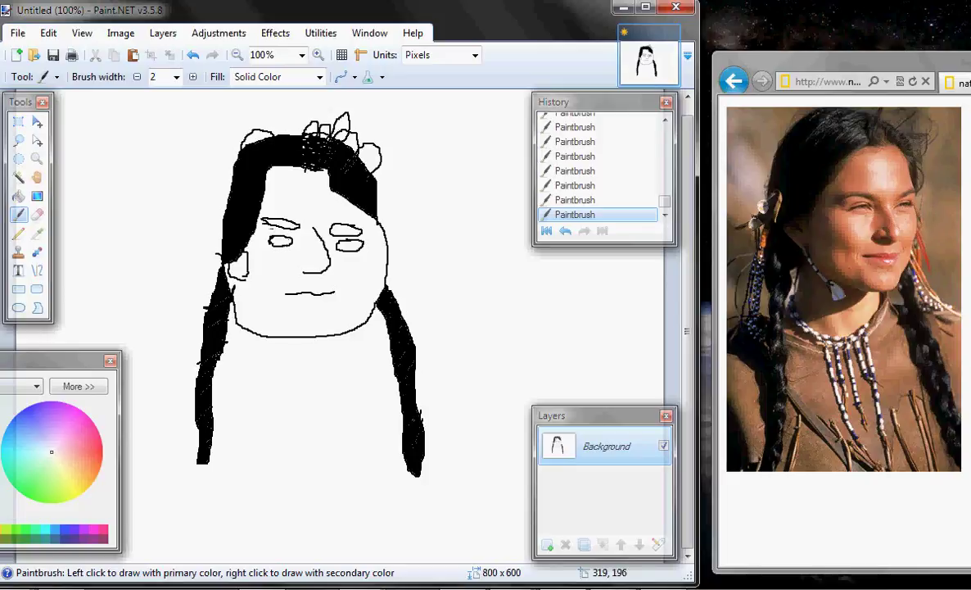
Add pupils and inner ear details, and draw an earring strand curving from the left ear along the jaw to a small tassel
drag(262, 220, 328, 228)
drag(255, 223, 267, 225)
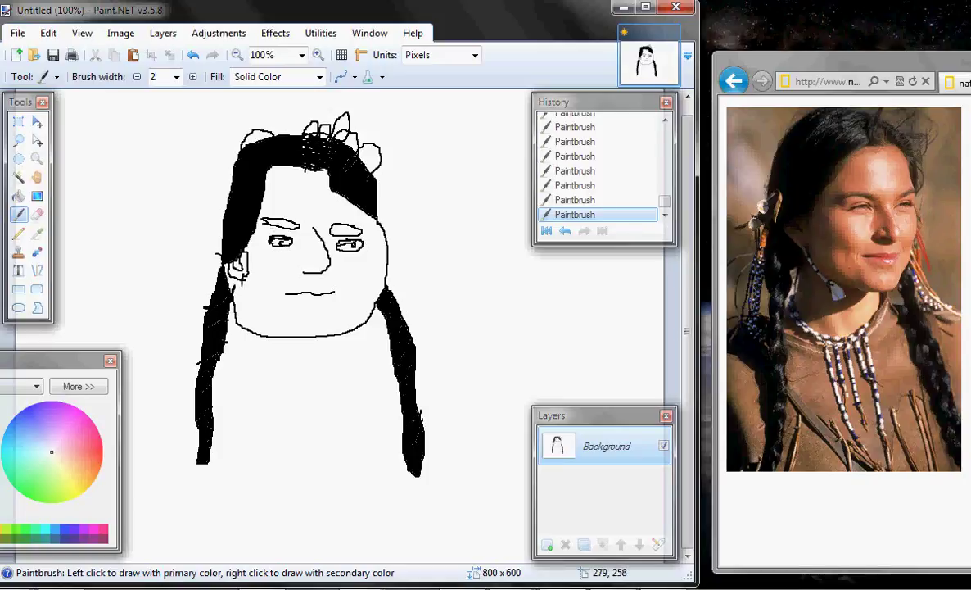
mouse_move(221, 269)
mouse_down()
mouse_move(245, 300)
mouse_move(226, 298)
mouse_move(217, 260)
mouse_up()
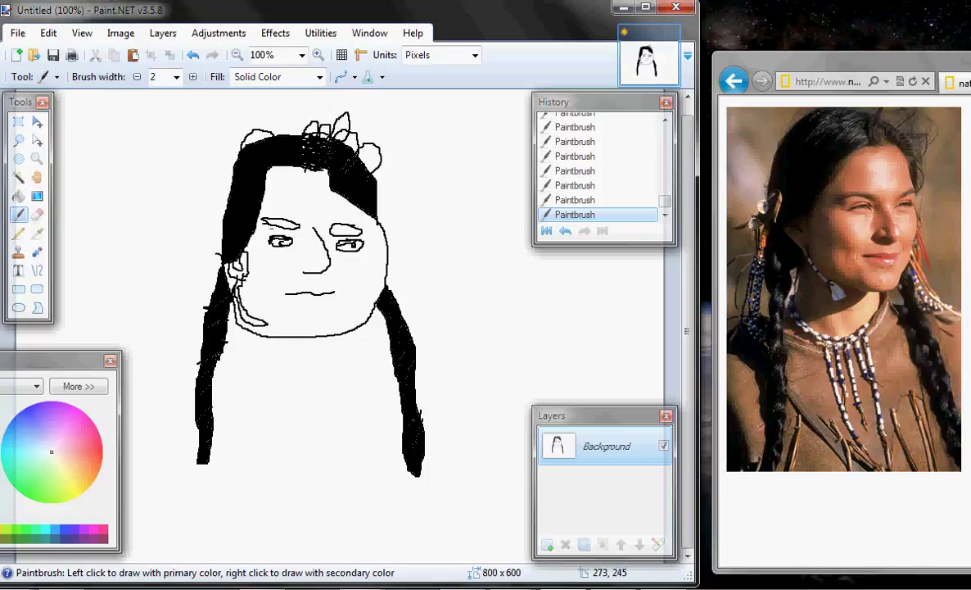
mouse_move(243, 296)
mouse_down()
mouse_move(269, 300)
mouse_move(270, 330)
mouse_up()
Outline the lips around the mouth line and add a short smile crease on each side of the mouth
drag(286, 291, 319, 289)
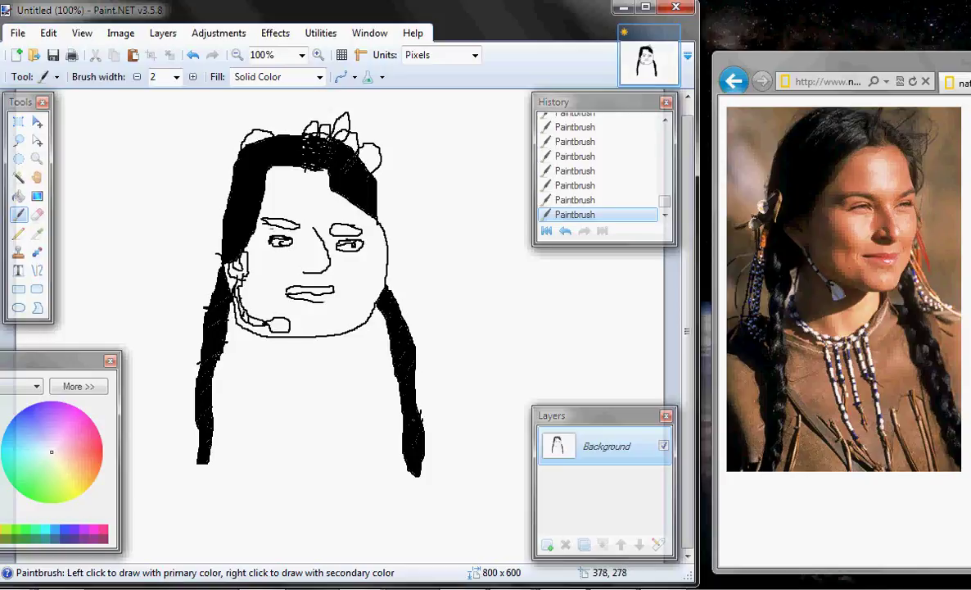
drag(342, 281, 344, 300)
drag(278, 280, 278, 302)
Draw the neck below the jaw, with a curved necklace band around its base and a wider collar shape beneath
drag(237, 327, 237, 387)
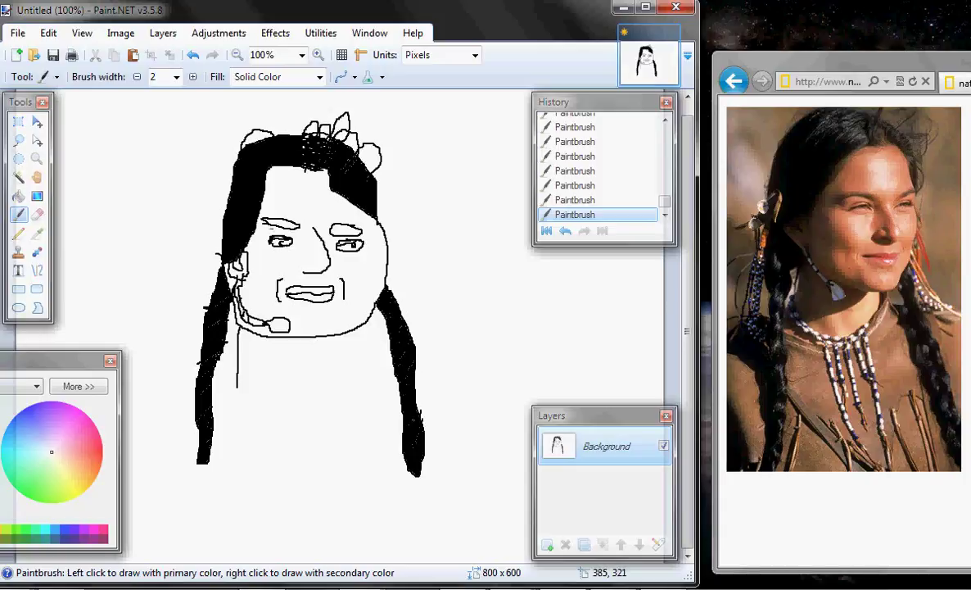
drag(327, 341, 331, 364)
mouse_move(232, 384)
mouse_down()
mouse_move(298, 403)
mouse_move(326, 403)
mouse_move(338, 385)
mouse_up()
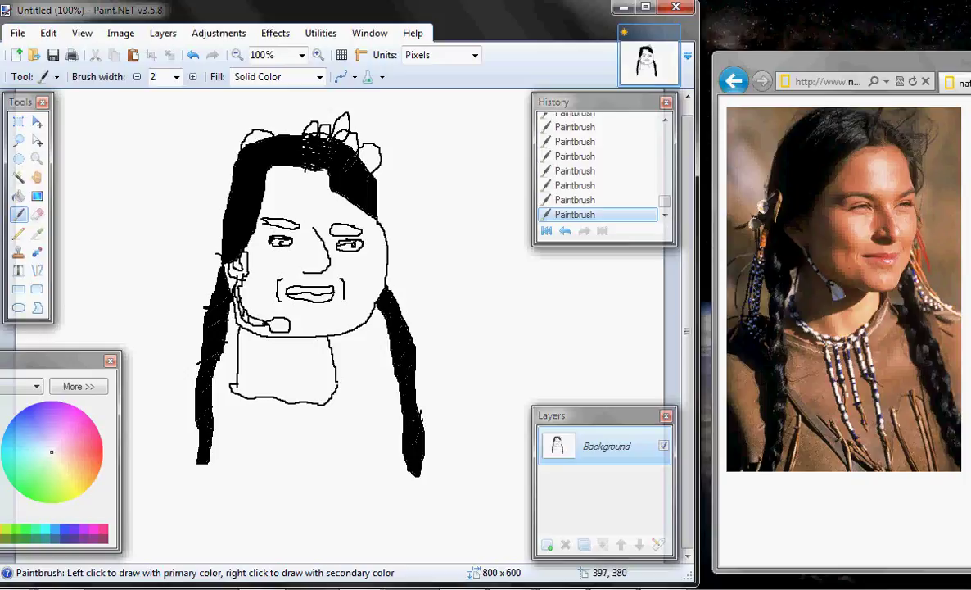
mouse_move(237, 380)
mouse_down()
mouse_move(222, 383)
mouse_move(227, 409)
mouse_move(313, 410)
mouse_move(339, 392)
mouse_move(332, 371)
mouse_up()
mouse_move(234, 384)
mouse_down()
mouse_move(222, 393)
mouse_move(226, 446)
mouse_move(280, 442)
mouse_move(327, 422)
mouse_move(343, 372)
mouse_up()
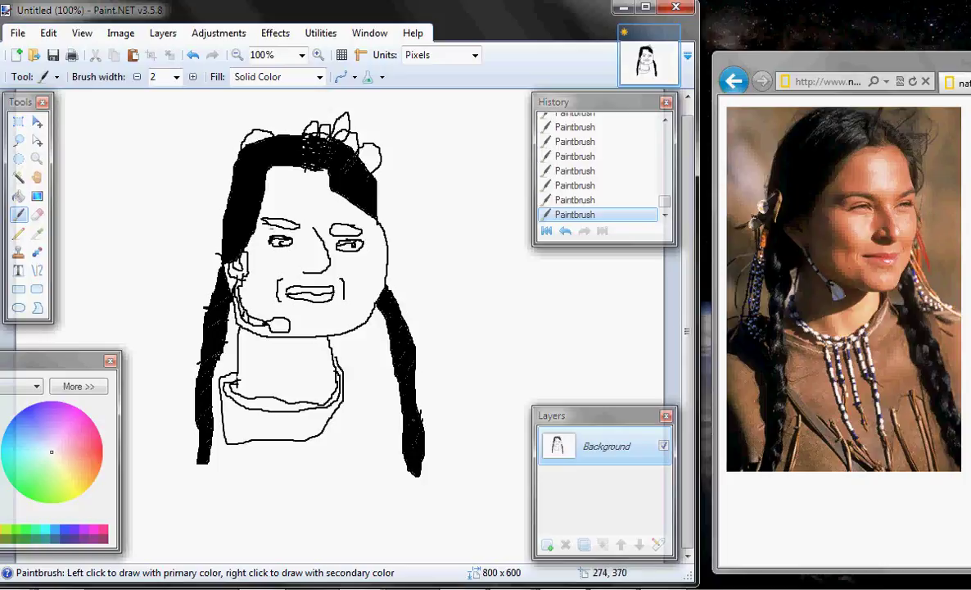
Outline both rounded shoulders and draw a narrow diagonal band from the left shoulder down across the chest
mouse_move(222, 342)
mouse_down()
mouse_move(200, 344)
mouse_move(180, 375)
mouse_move(141, 389)
mouse_move(127, 416)
mouse_move(129, 465)
mouse_up()
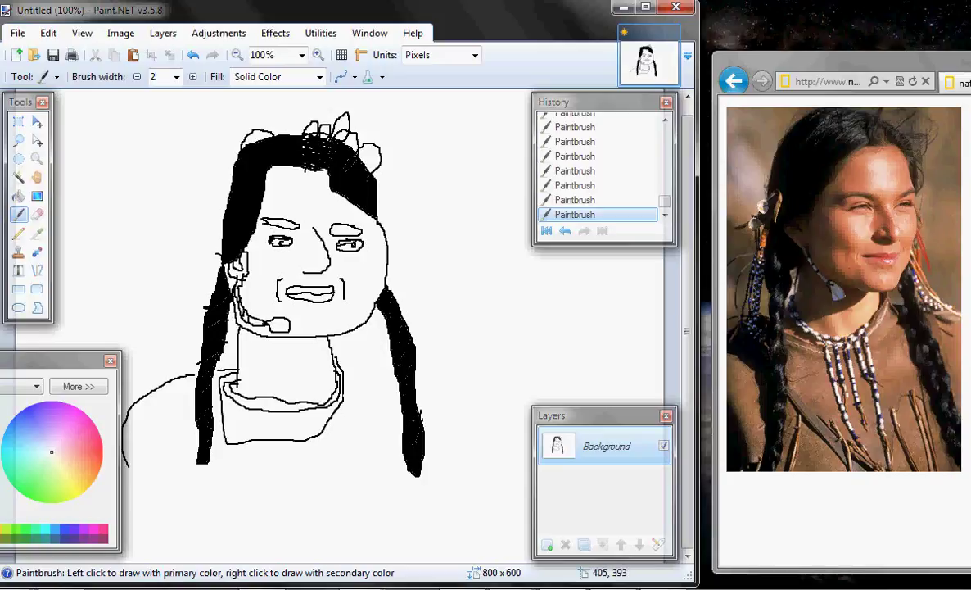
mouse_move(346, 380)
mouse_down()
mouse_move(456, 389)
mouse_move(480, 423)
mouse_move(480, 480)
mouse_up()
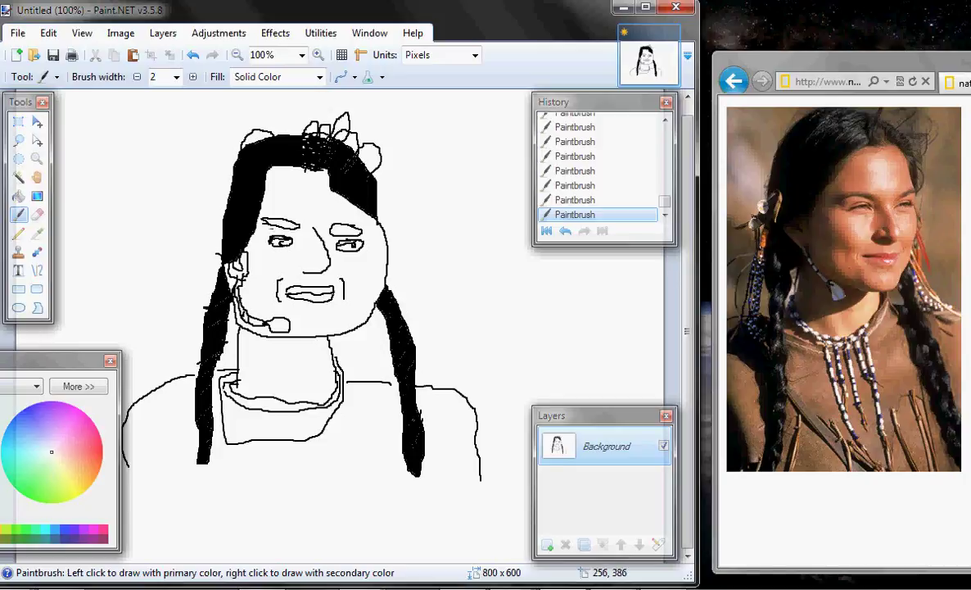
mouse_move(173, 381)
mouse_down()
mouse_move(194, 424)
mouse_move(282, 522)
mouse_up()
drag(212, 424, 303, 539)
drag(254, 475, 304, 536)
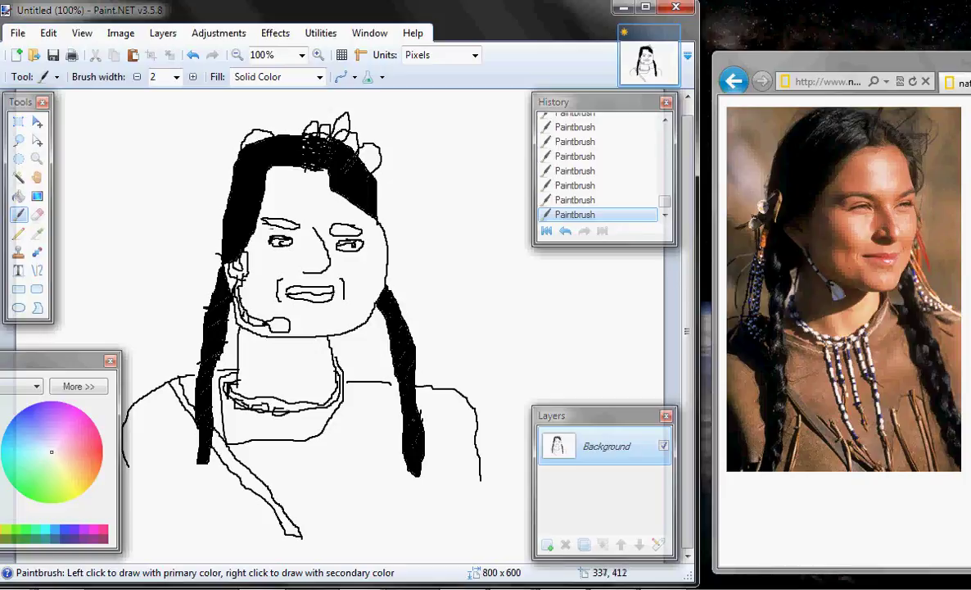
Add small round beads and hanging strands to the necklace, and draw narrow fringe strips spaced across the lower chest
mouse_move(305, 411)
mouse_down()
mouse_move(292, 415)
mouse_move(318, 416)
mouse_move(307, 411)
mouse_up()
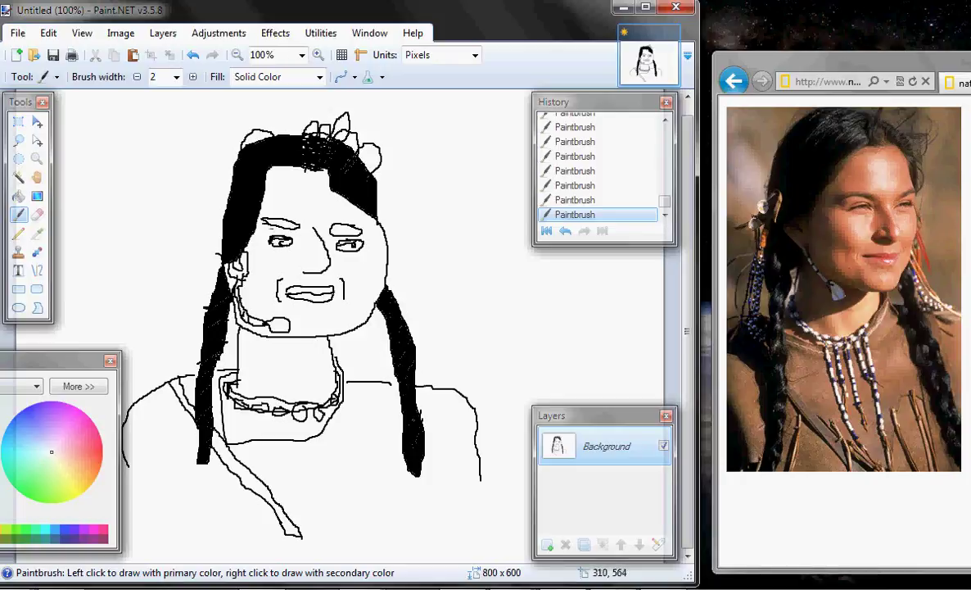
mouse_move(222, 472)
mouse_down()
mouse_move(209, 533)
mouse_move(228, 462)
mouse_move(217, 477)
mouse_move(262, 524)
mouse_move(277, 468)
mouse_move(272, 501)
mouse_up()
mouse_move(251, 466)
mouse_down()
mouse_move(240, 495)
mouse_move(242, 478)
mouse_up()
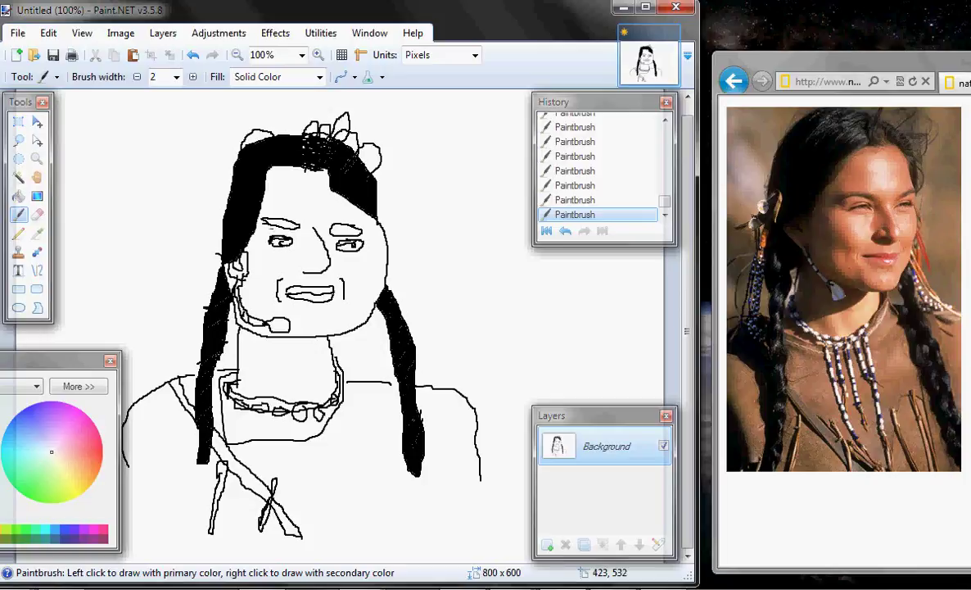
mouse_move(317, 497)
mouse_down()
mouse_move(329, 547)
mouse_move(323, 491)
mouse_up()
mouse_move(257, 411)
mouse_down()
mouse_move(250, 452)
mouse_move(263, 453)
mouse_move(255, 383)
mouse_move(258, 446)
mouse_move(260, 377)
mouse_move(279, 398)
mouse_move(279, 427)
mouse_move(290, 436)
mouse_move(281, 399)
mouse_move(294, 395)
mouse_move(292, 437)
mouse_move(291, 385)
mouse_up()
drag(232, 447, 235, 377)
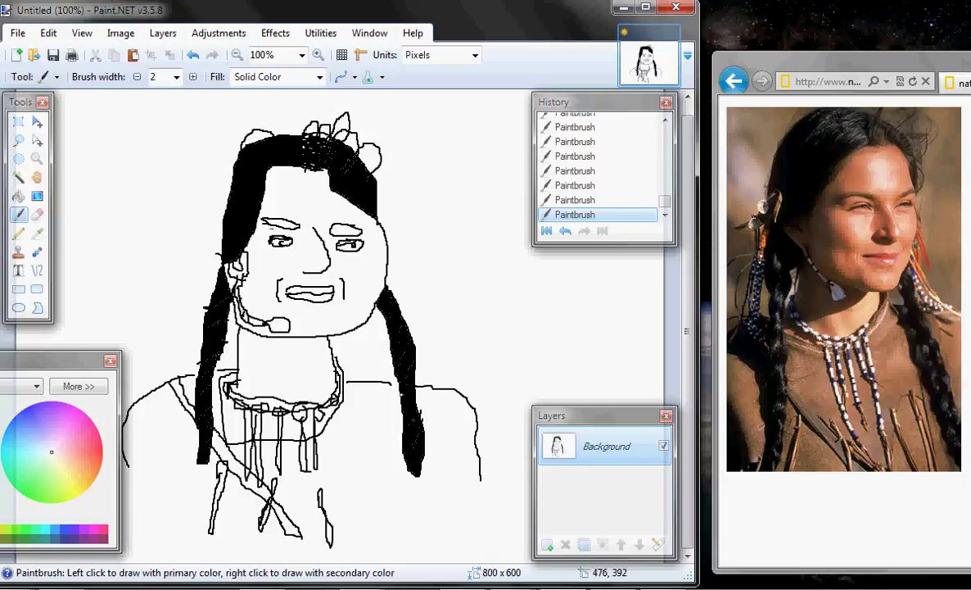
mouse_move(358, 470)
mouse_down()
mouse_move(380, 540)
mouse_move(358, 456)
mouse_up()
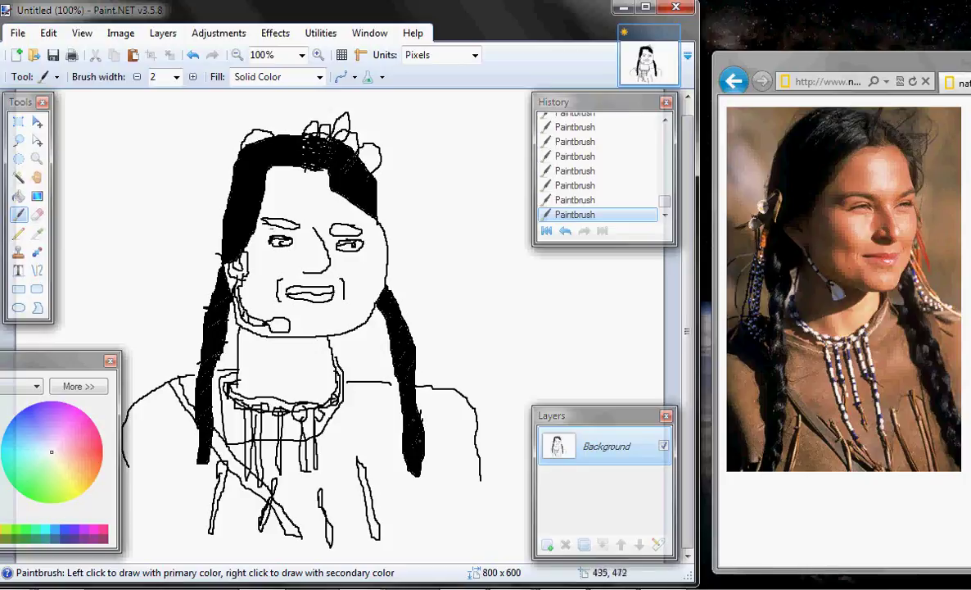
Close the torso outline along the bottom of the canvas and draw hanging feather ornaments beside both braids
mouse_move(483, 475)
mouse_down()
mouse_move(484, 544)
mouse_move(259, 542)
mouse_move(160, 524)
mouse_move(129, 492)
mouse_move(122, 418)
mouse_up()
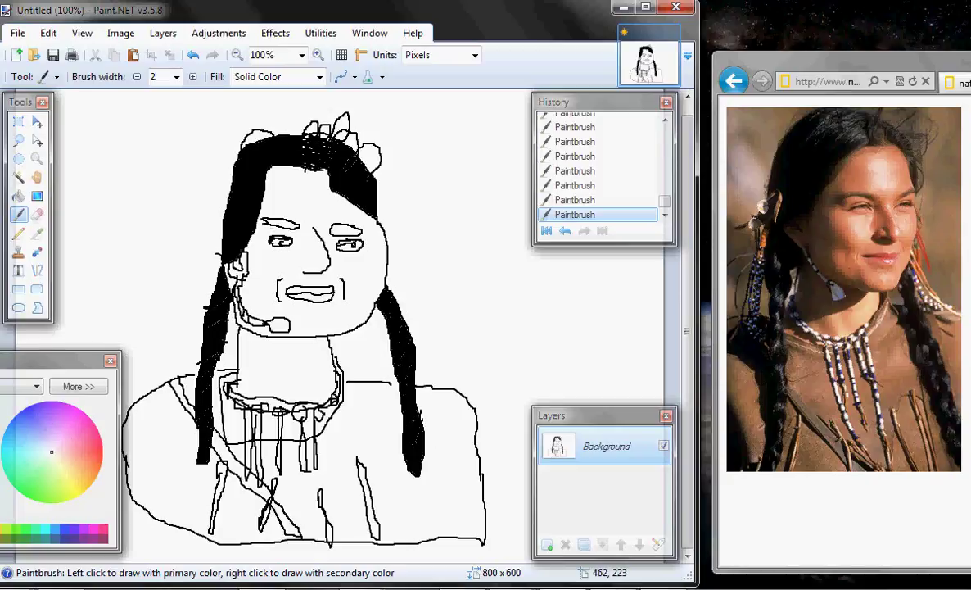
mouse_move(363, 240)
mouse_down()
mouse_move(390, 278)
mouse_move(361, 253)
mouse_move(379, 267)
mouse_up()
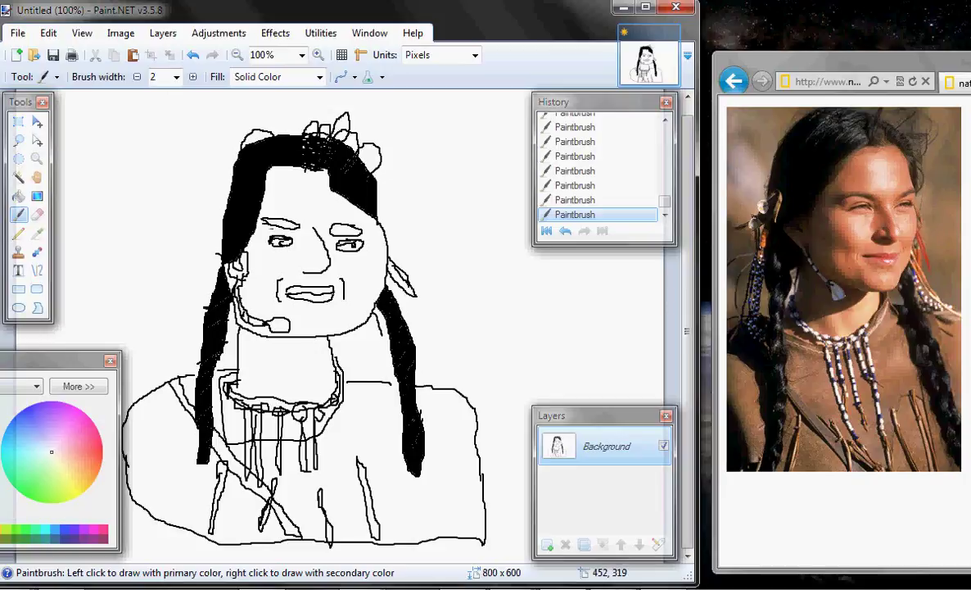
mouse_move(341, 294)
mouse_down()
mouse_move(364, 338)
mouse_move(357, 313)
mouse_move(343, 350)
mouse_move(336, 298)
mouse_up()
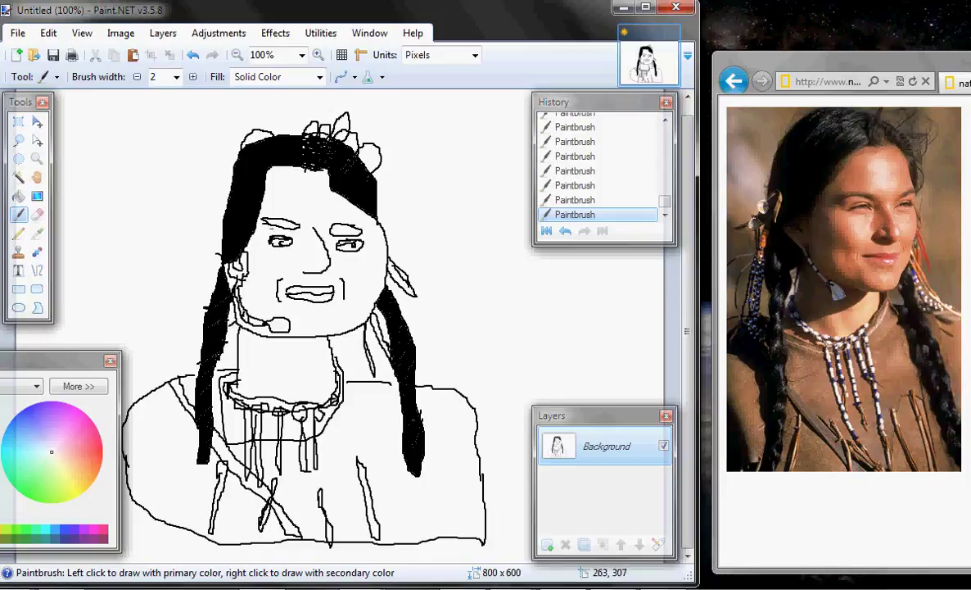
mouse_move(207, 270)
mouse_down()
mouse_move(195, 242)
mouse_move(168, 297)
mouse_move(192, 326)
mouse_up()
mouse_move(176, 261)
mouse_down()
mouse_move(194, 251)
mouse_move(179, 263)
mouse_move(166, 312)
mouse_move(198, 245)
mouse_move(168, 280)
mouse_move(166, 330)
mouse_move(169, 295)
mouse_move(206, 254)
mouse_up()
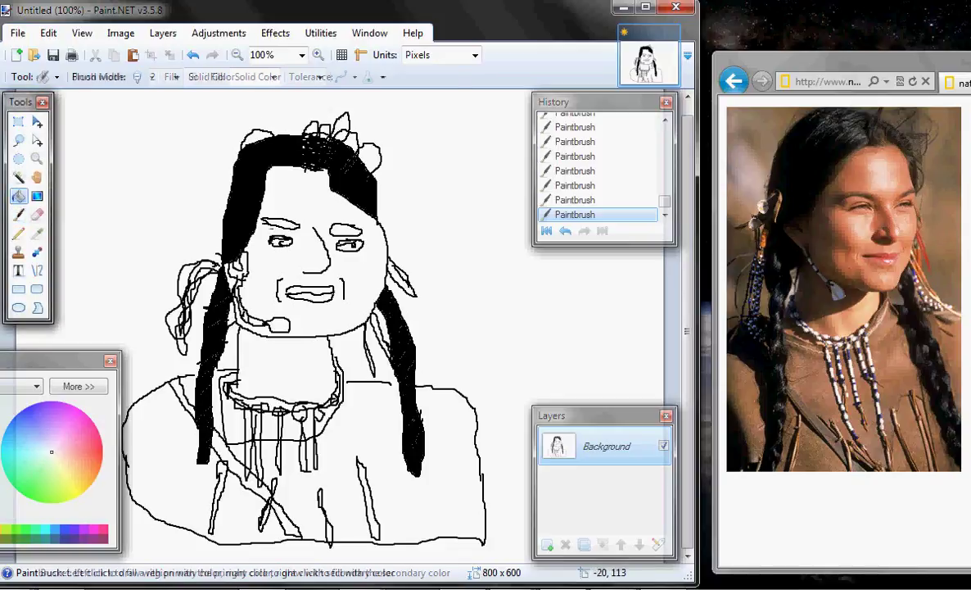
Fill both eyebrows with solid black using the Paint Bucket, and switch back to the Paintbrush
click(18, 195)
click(283, 222)
click(344, 229)
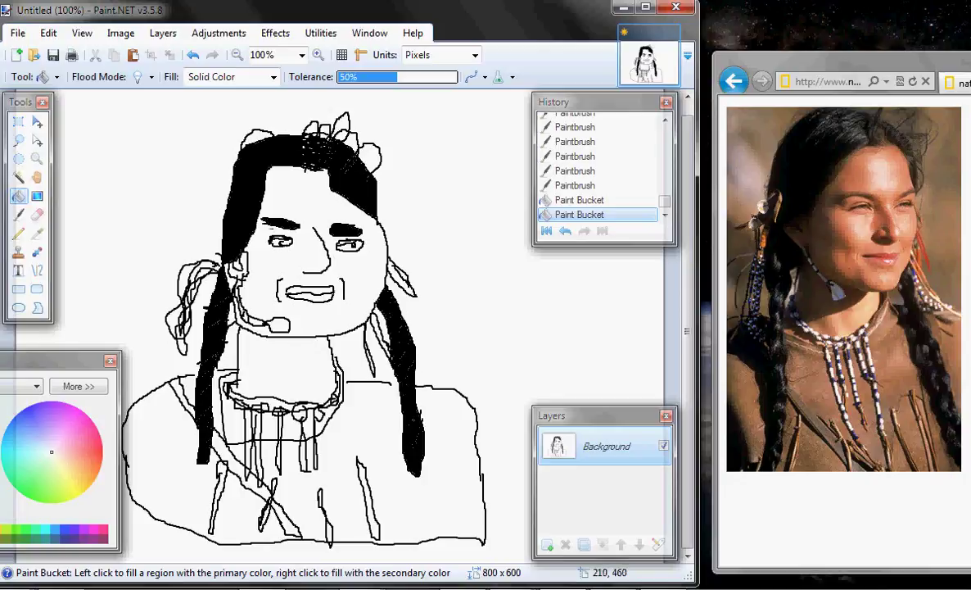
click(18, 215)
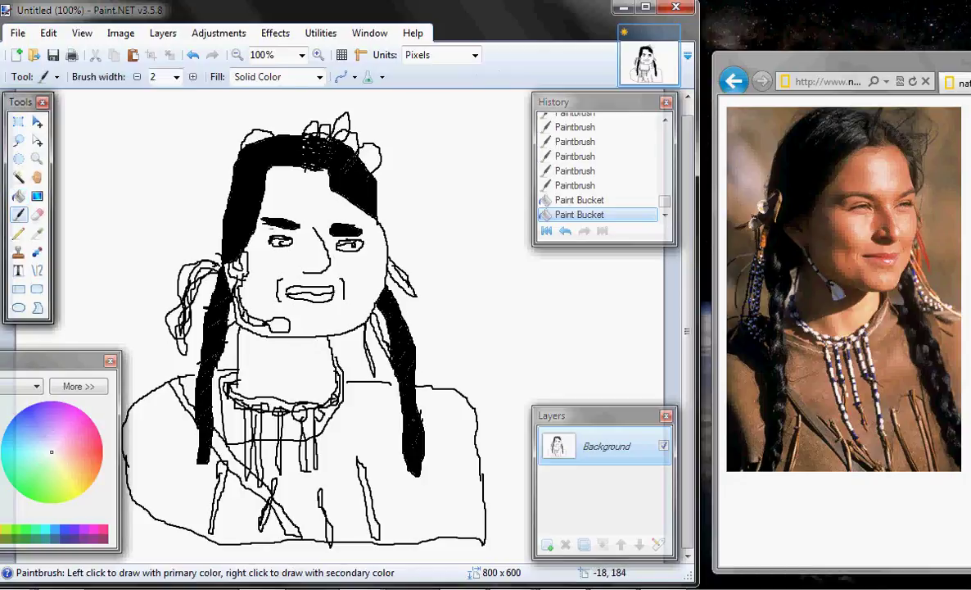